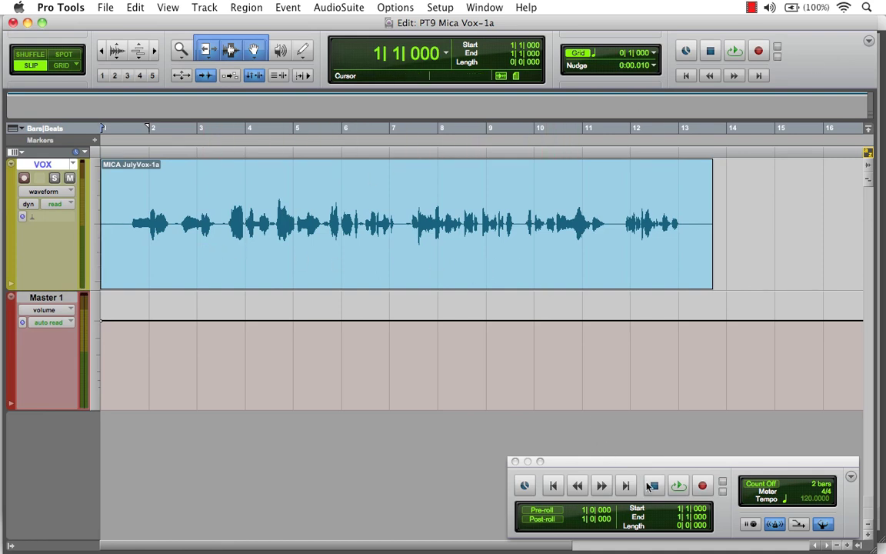
# - Play the vocal briefly, then stop so the counter resets to 1|1|000
pyautogui.click(678, 485)
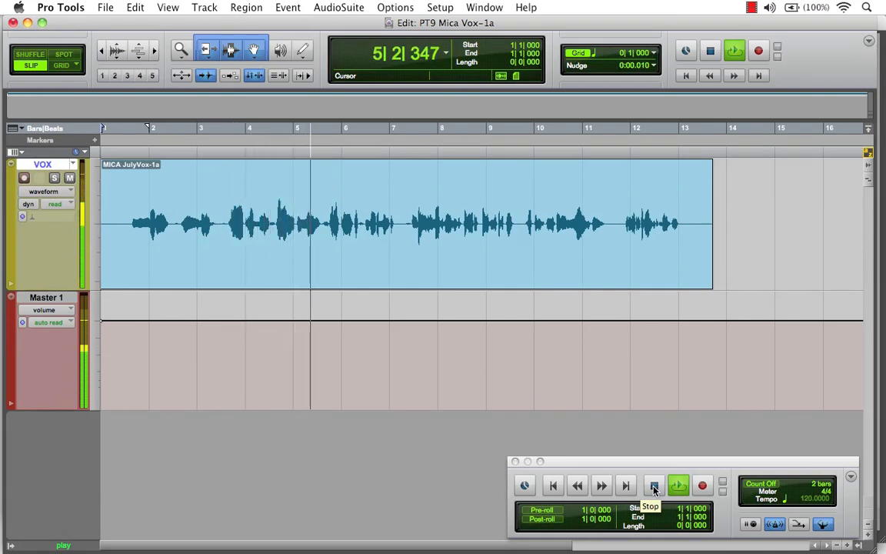
pyautogui.click(653, 486)
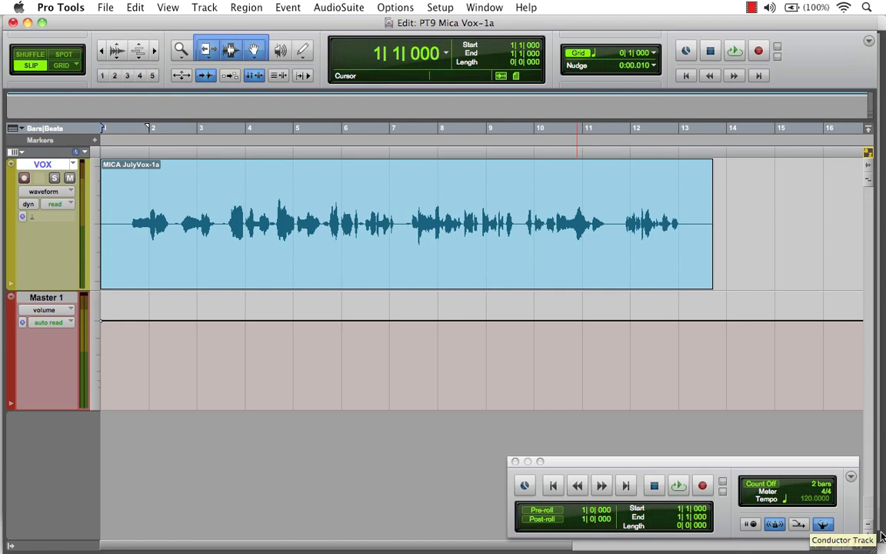
# - In the Mix window, insert Melodyne from the Other plug-ins on a VOX insert slot
pyautogui.press('super+equal')
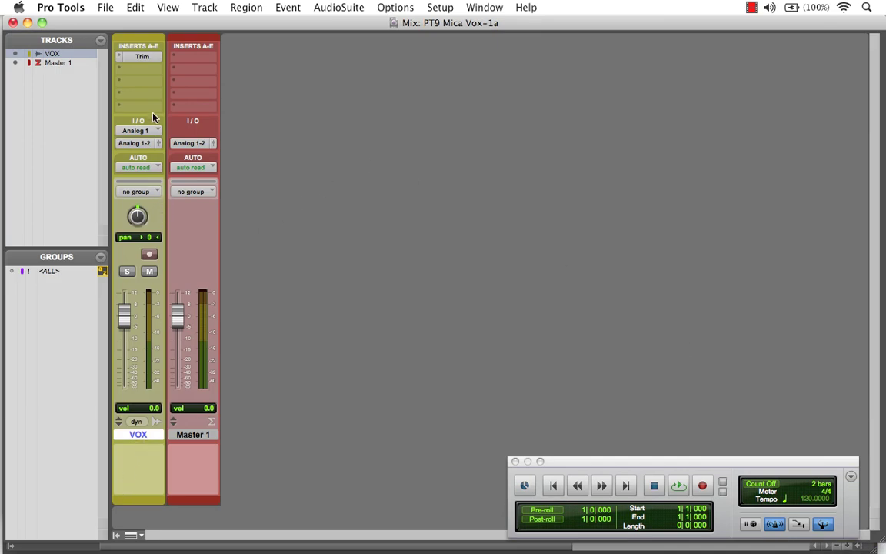
pyautogui.click(142, 71)
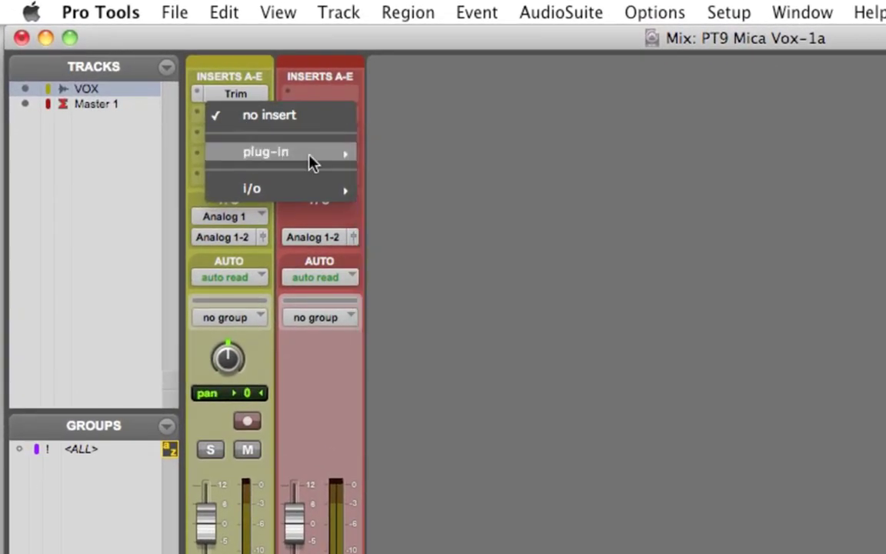
pyautogui.moveTo(348, 158)
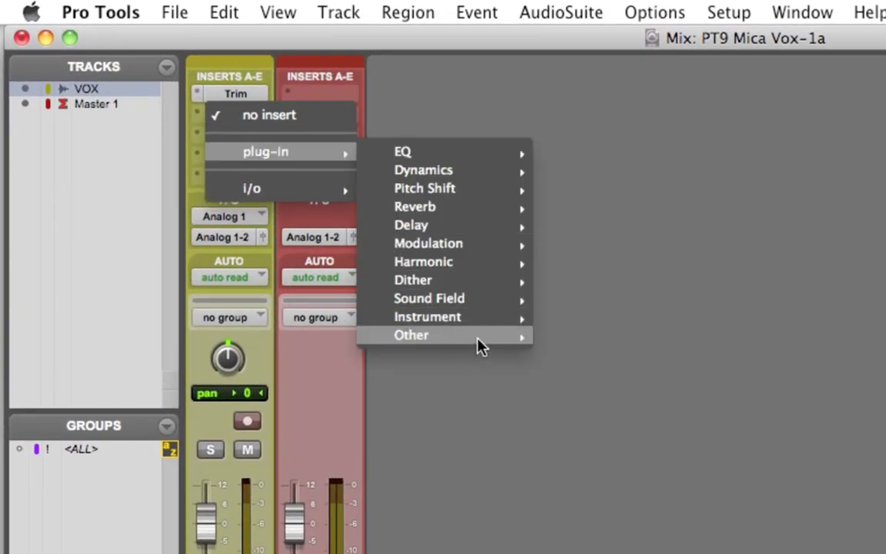
pyautogui.moveTo(478, 338)
pyautogui.click(609, 427)
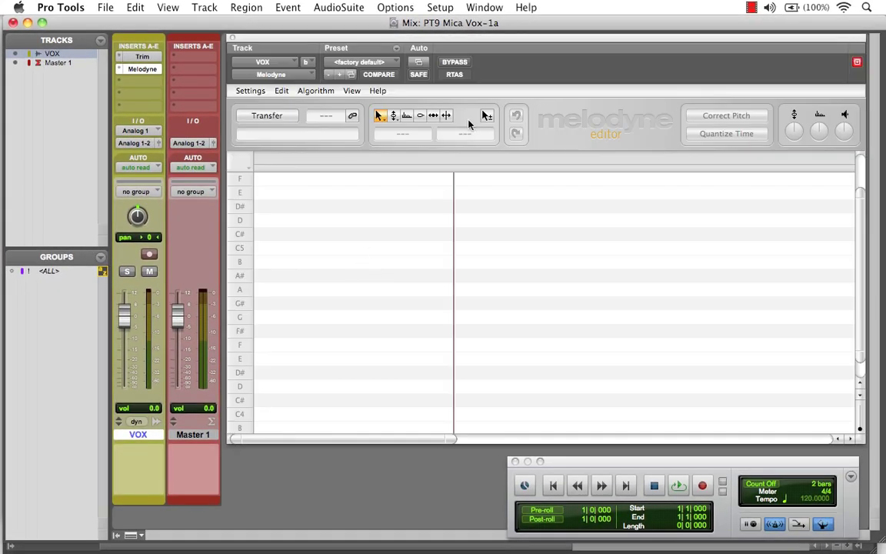
pyautogui.moveTo(509, 45)
pyautogui.mouseDown()
pyautogui.moveTo(495, 34)
pyautogui.moveTo(342, 60)
pyautogui.moveTo(364, 93)
pyautogui.moveTo(469, 71)
pyautogui.moveTo(482, 52)
pyautogui.moveTo(508, 43)
pyautogui.mouseUp()
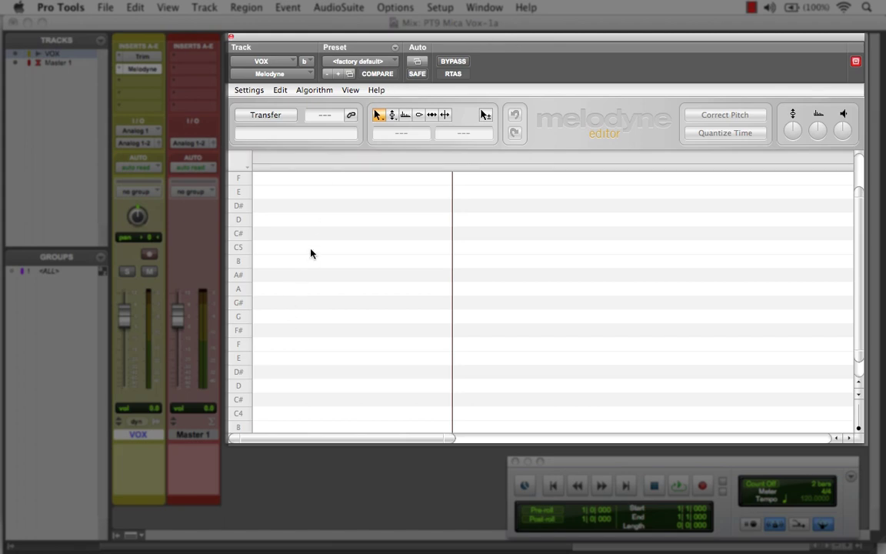
pyautogui.click(391, 116)
pyautogui.click(419, 115)
pyautogui.click(433, 116)
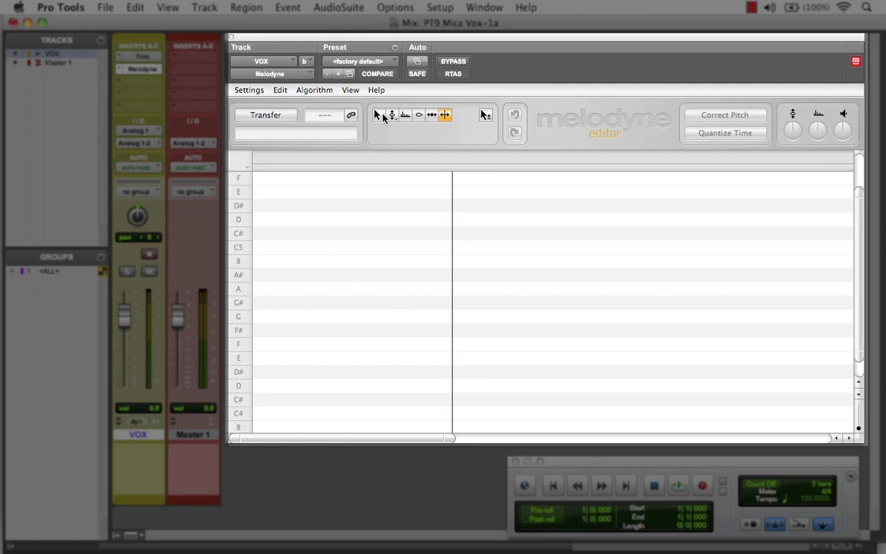
pyautogui.click(379, 115)
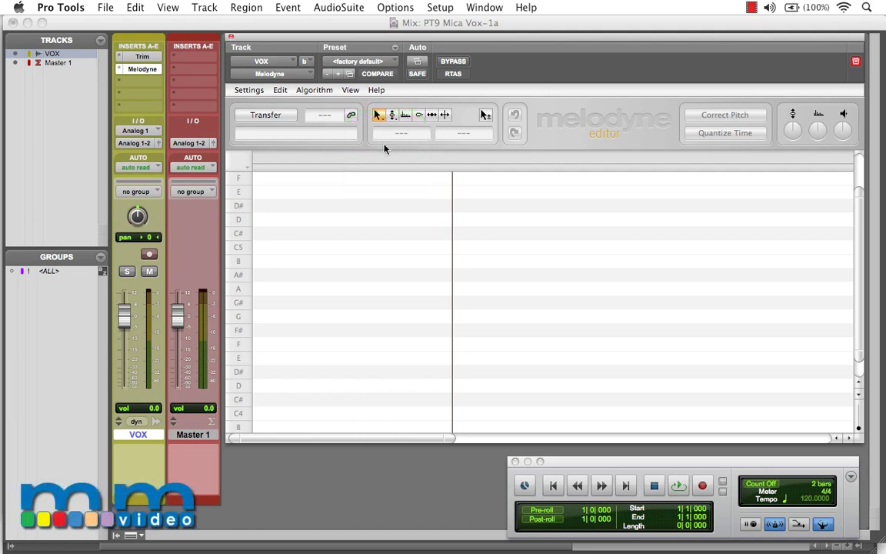
# - Arm Melodyne's Transfer button (orange) and play the session so it captures the VOX vocal
pyautogui.click(158, 42)
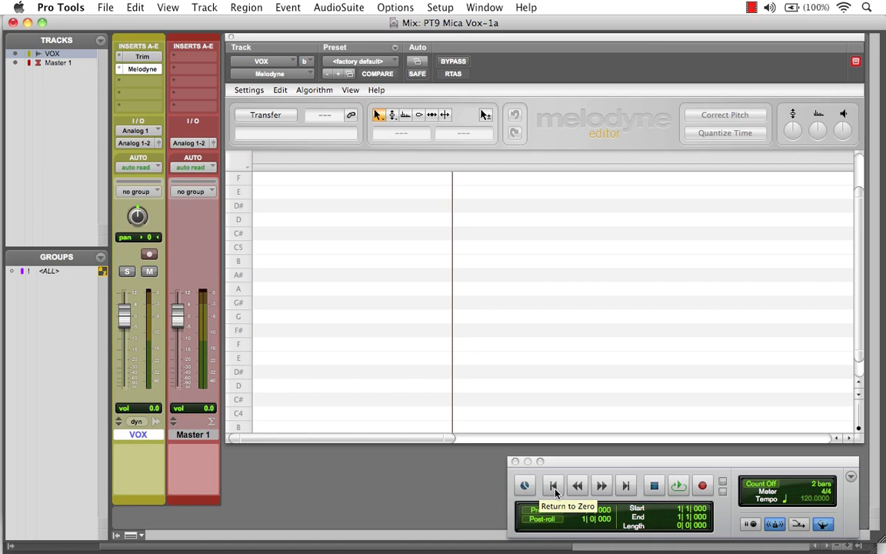
pyautogui.click(265, 115)
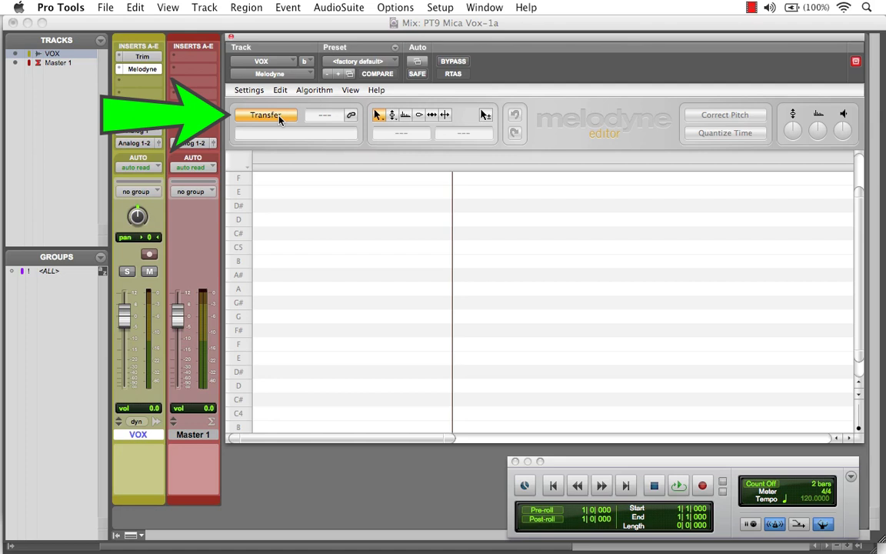
pyautogui.click(676, 486)
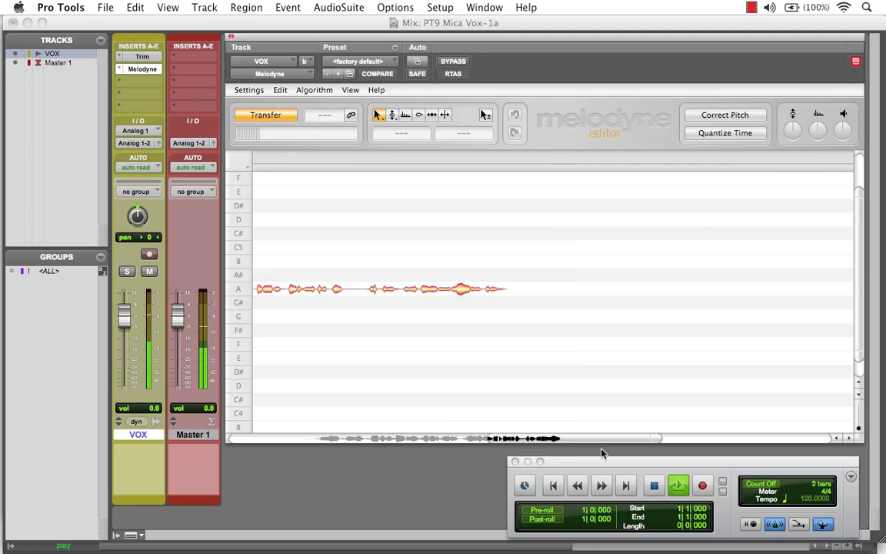
# - Stop playback to end the transfer and drag Melodyne's overview bar back to the start
pyautogui.click(654, 485)
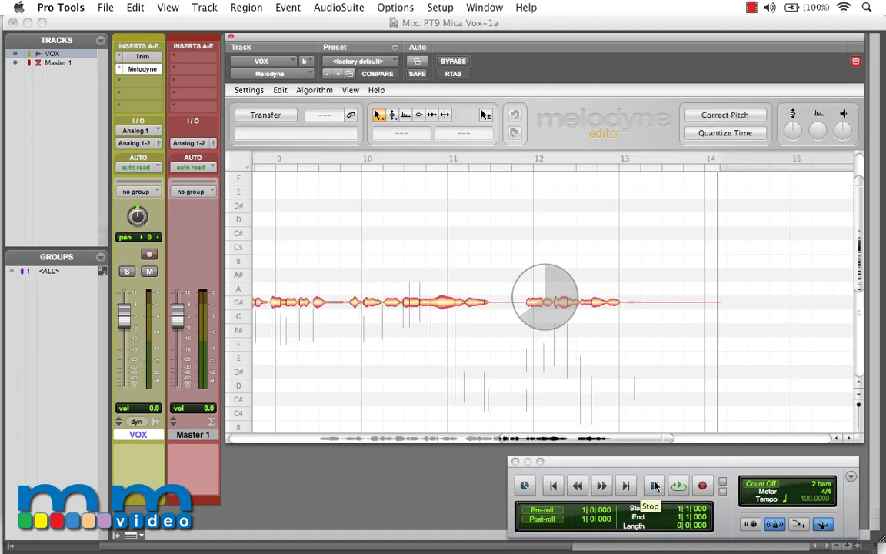
pyautogui.moveTo(573, 438); pyautogui.dragTo(387, 436)
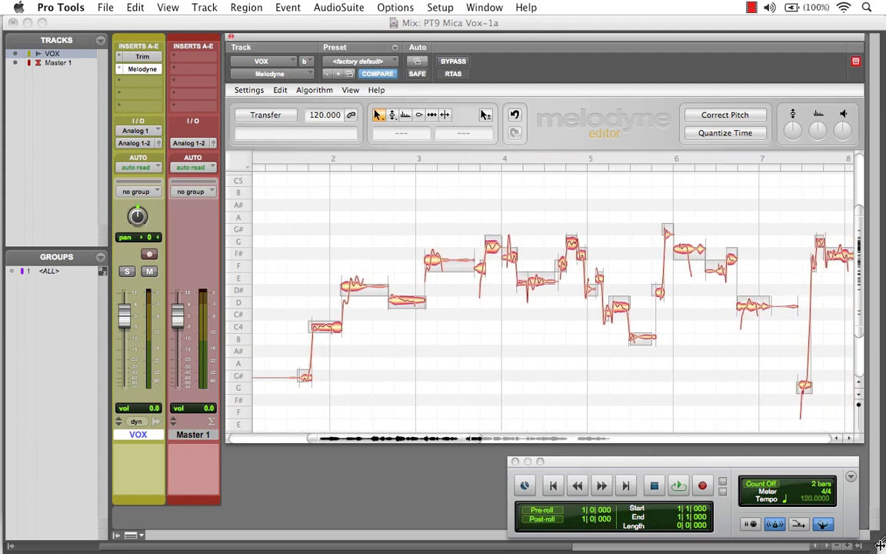
# - In the Edit window, place the play position at the VOX clip start and raise Melodyne to the screen top
pyautogui.press('super+equal')
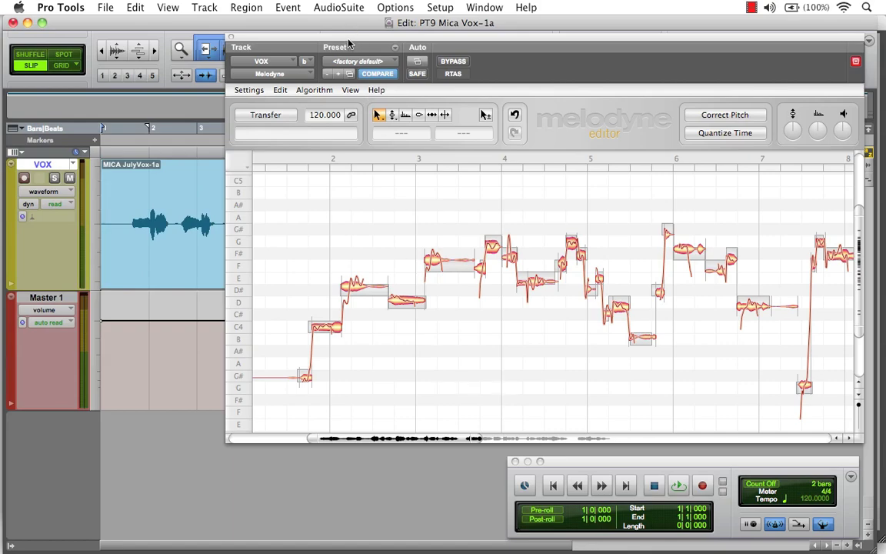
pyautogui.moveTo(317, 38); pyautogui.dragTo(202, 250)
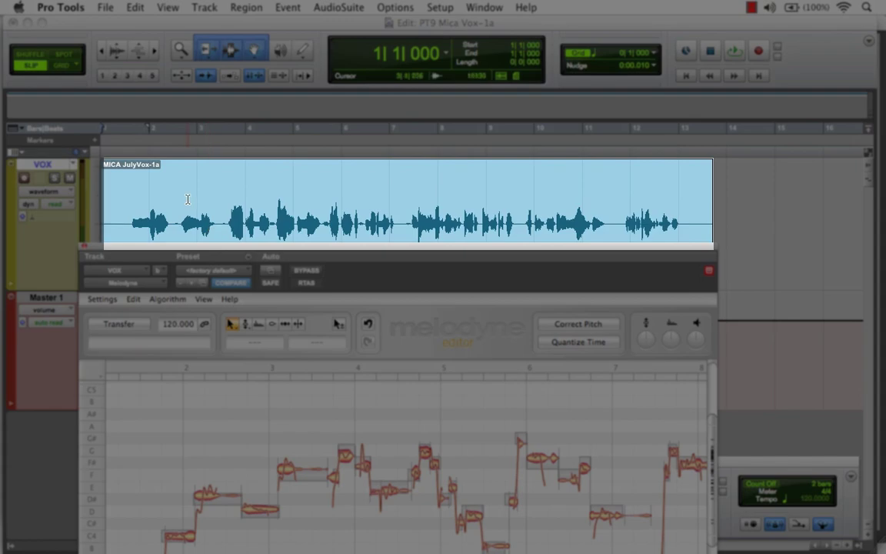
pyautogui.click(195, 202)
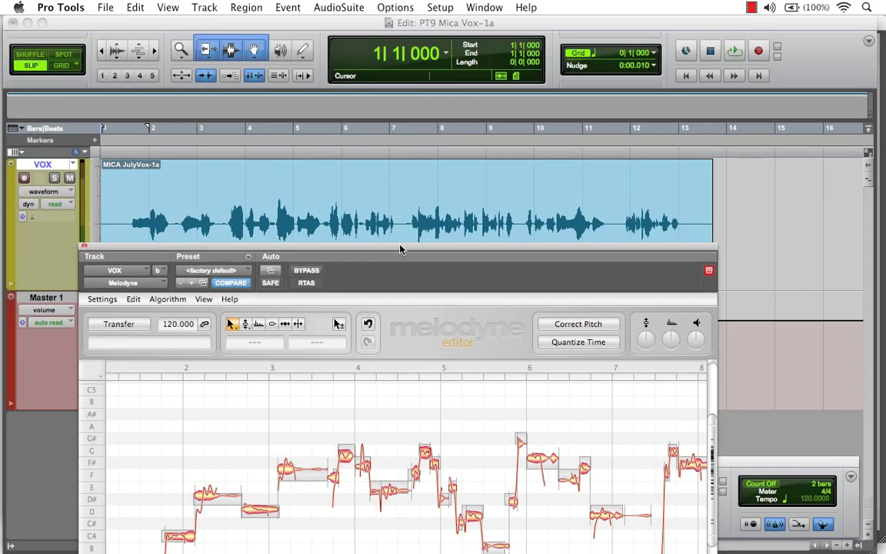
pyautogui.moveTo(399, 248); pyautogui.dragTo(533, 20)
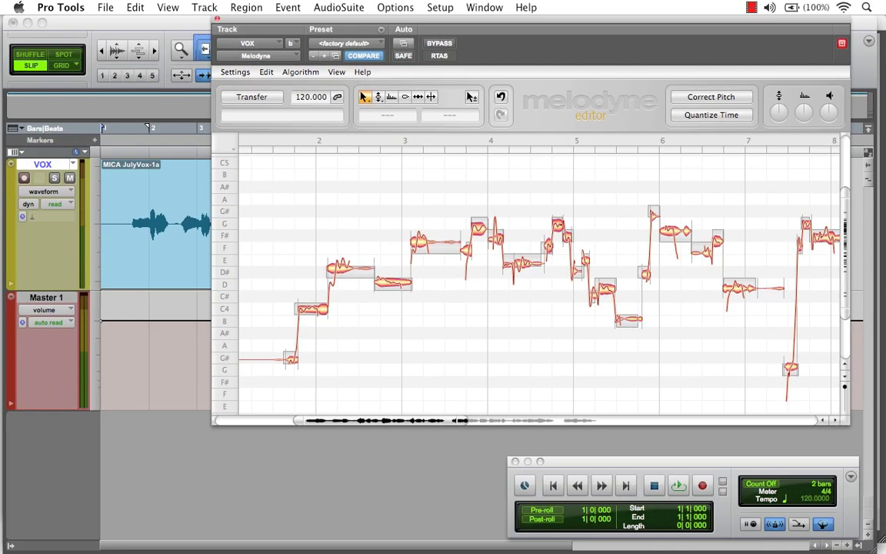
# - Bring up the Mix window and nudge the Melodyne editor right and down to reveal its title
pyautogui.press('super+equal')
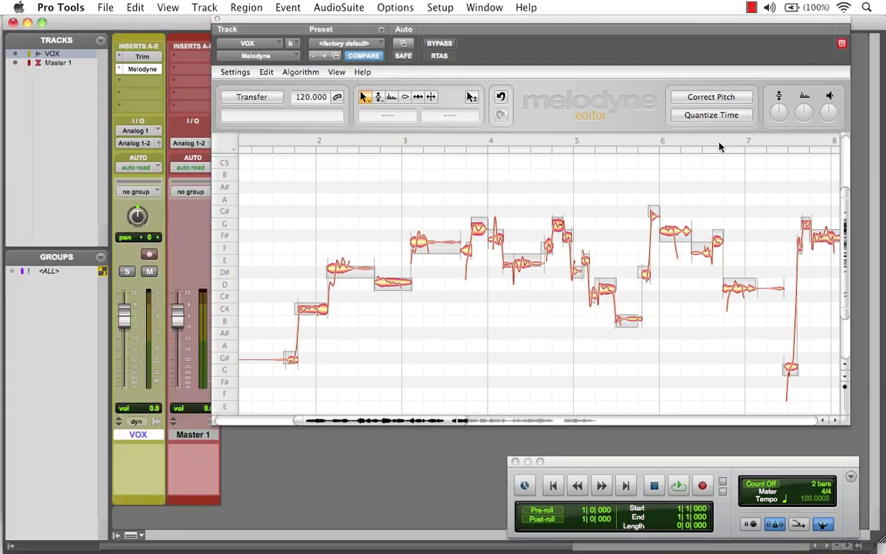
pyautogui.moveTo(619, 25); pyautogui.dragTo(633, 47)
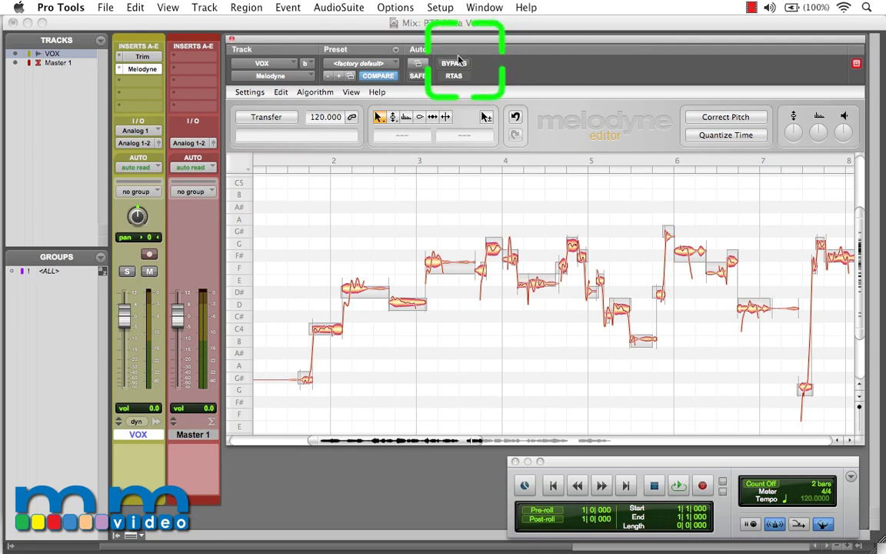
pyautogui.click(247, 93)
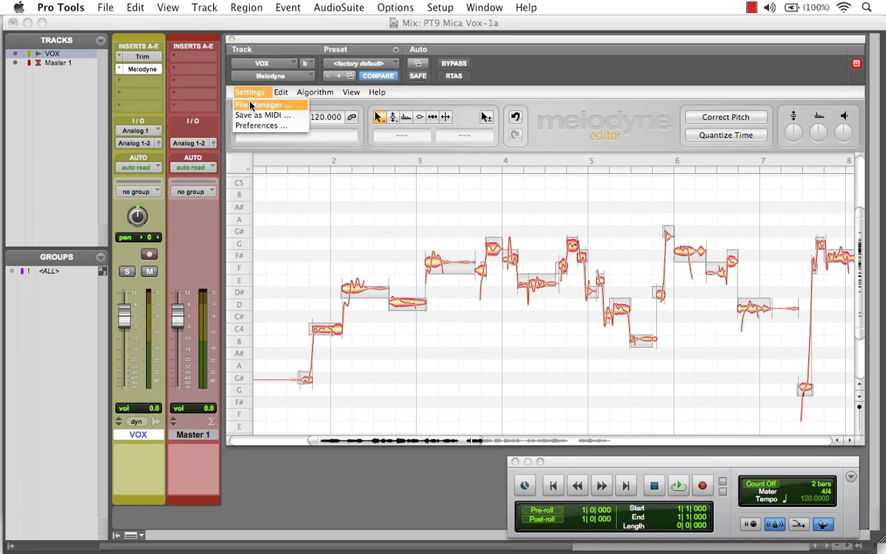
pyautogui.click(253, 104)
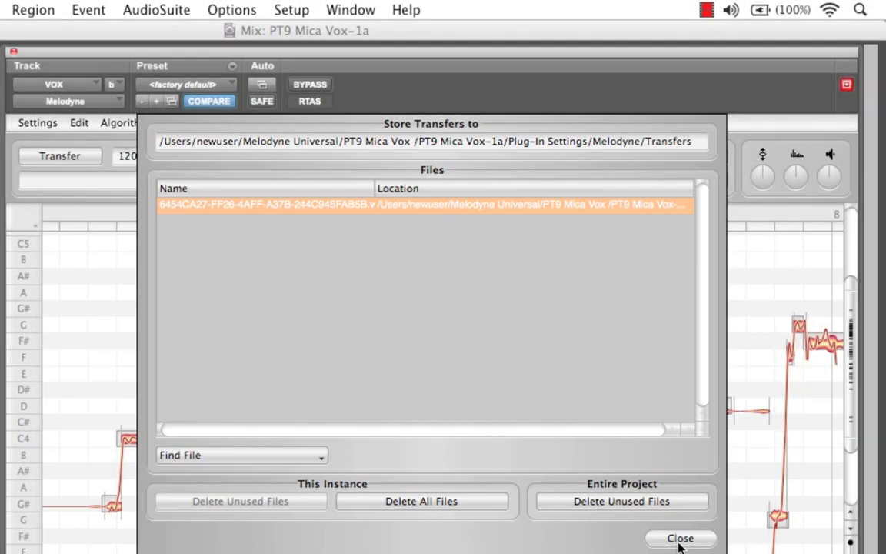
pyautogui.click(680, 539)
# - Tick 'Detect audio after transfer' in Melodyne's Settings > Preferences and close the dialog
pyautogui.click(38, 123)
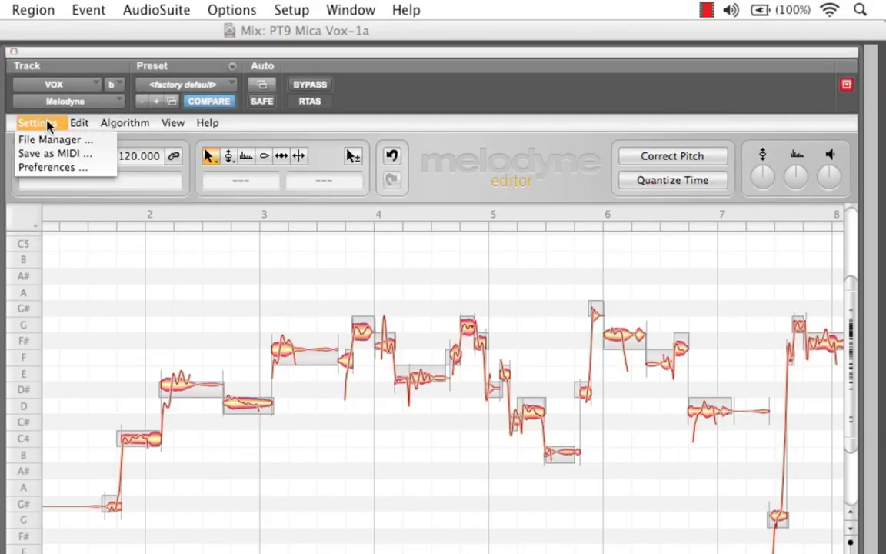
pyautogui.click(48, 168)
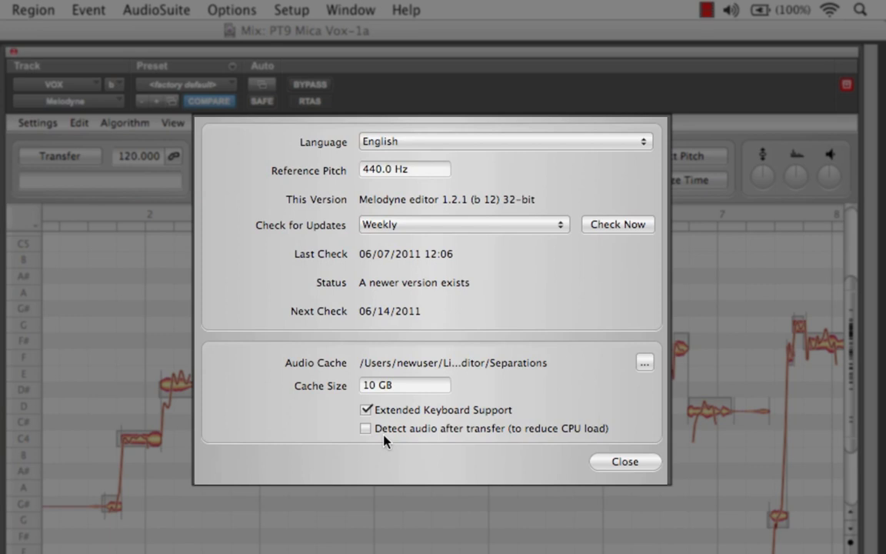
pyautogui.click(366, 429)
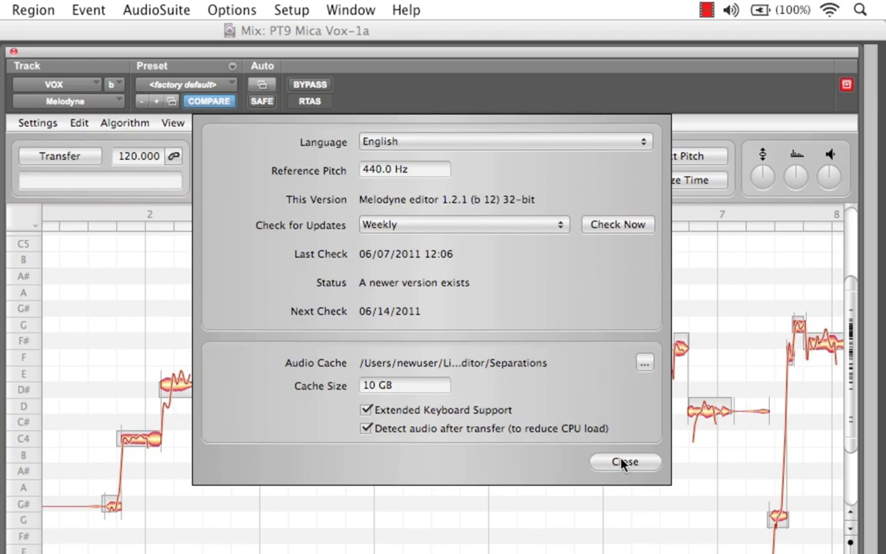
pyautogui.click(624, 462)
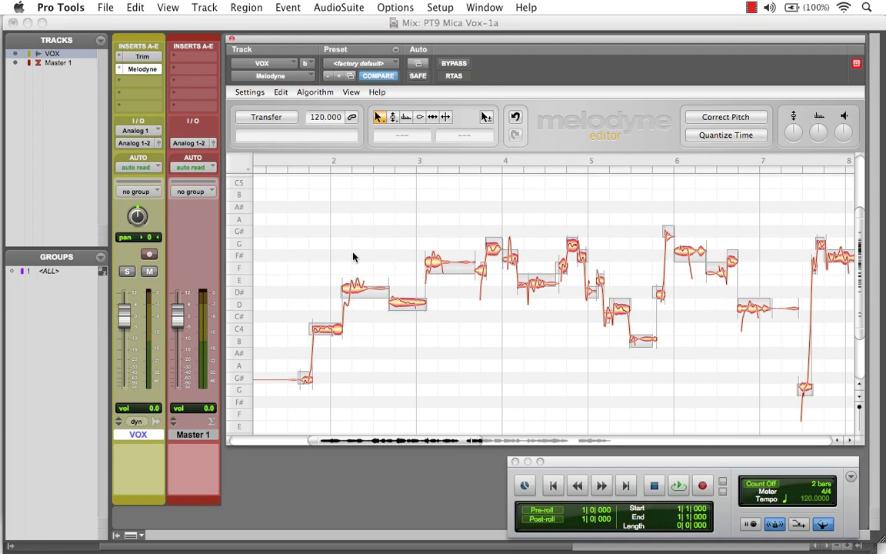
# - Play the VOX vocal from bar 1 and stop once the playhead passes bar 6
pyautogui.click(679, 489)
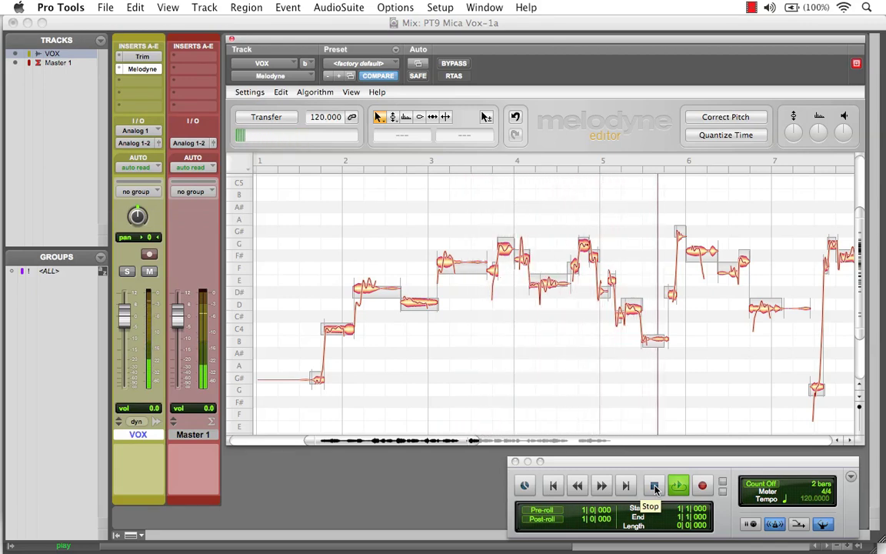
pyautogui.click(655, 486)
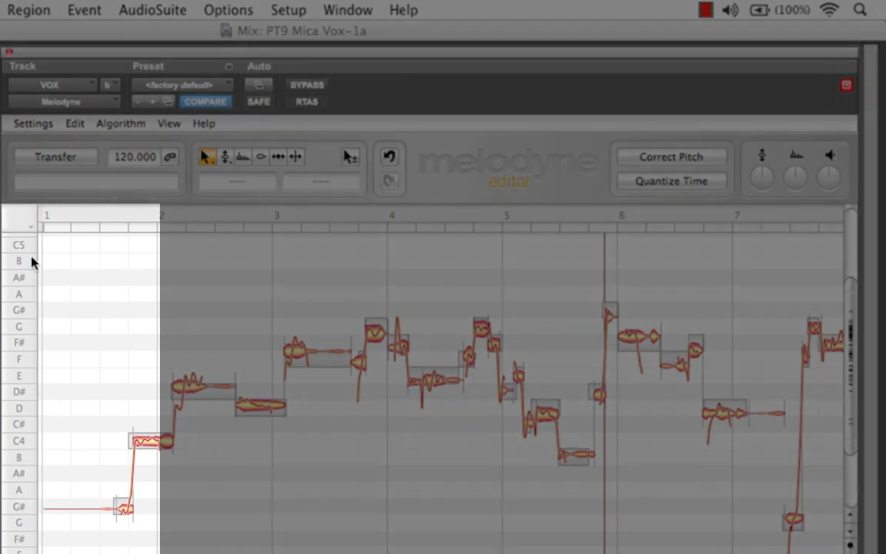
# - Change the pitch ruler's snapping from Semitone Snap to Scale Snap via its right-click menu
pyautogui.rightClick(31, 369)
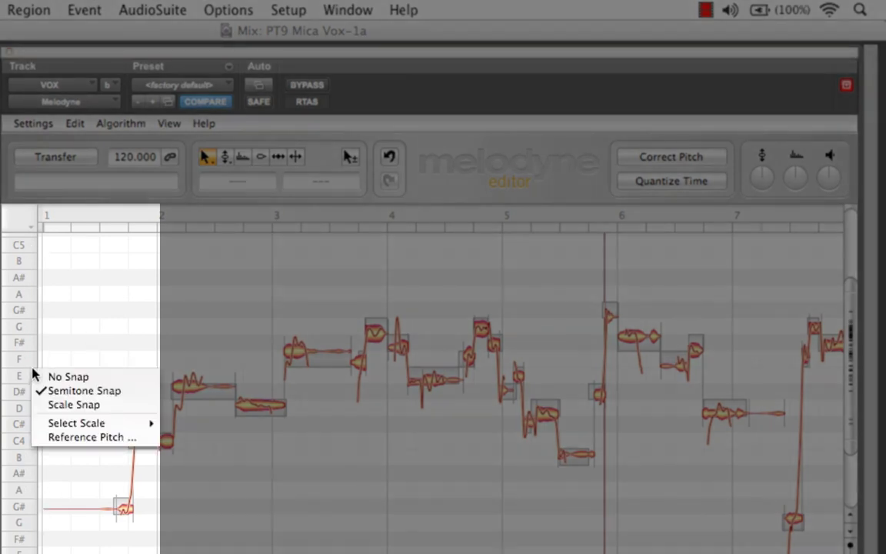
pyautogui.click(66, 407)
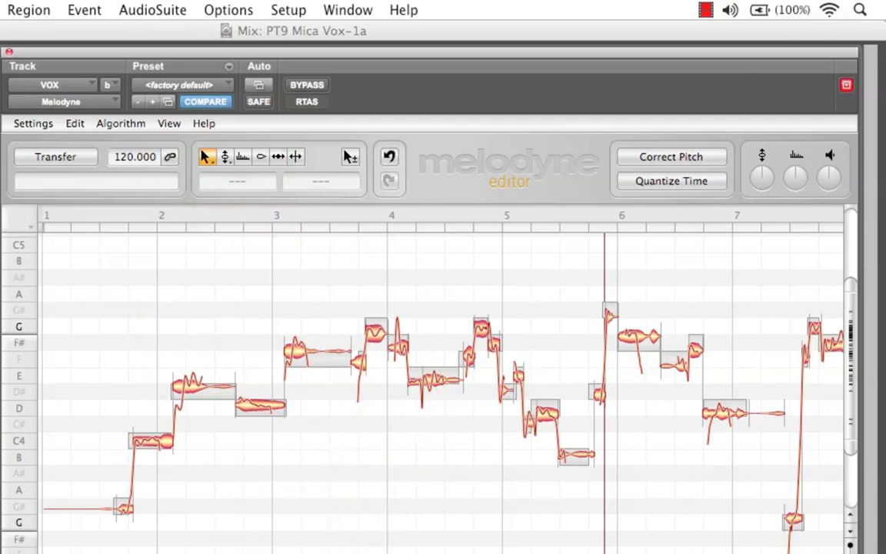
pyautogui.hscroll(10, 439, 384)
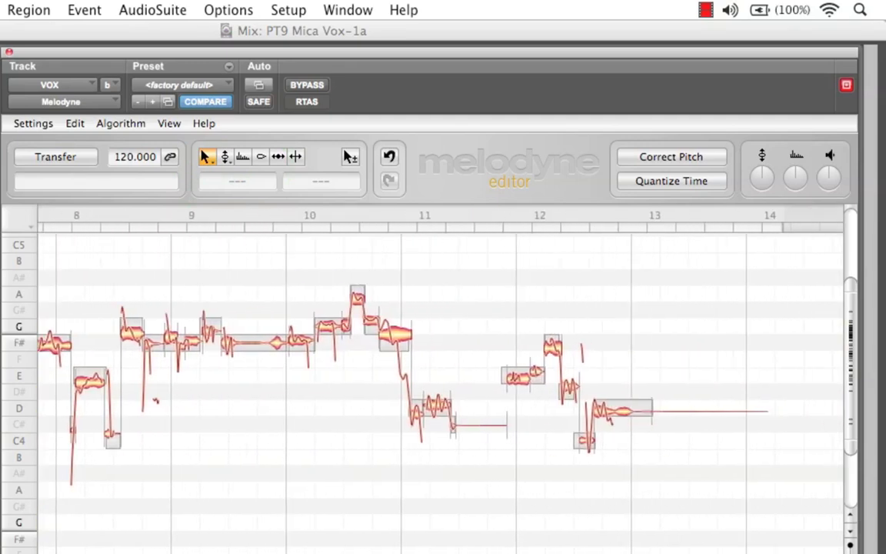
pyautogui.hscroll(-10, 438, 384)
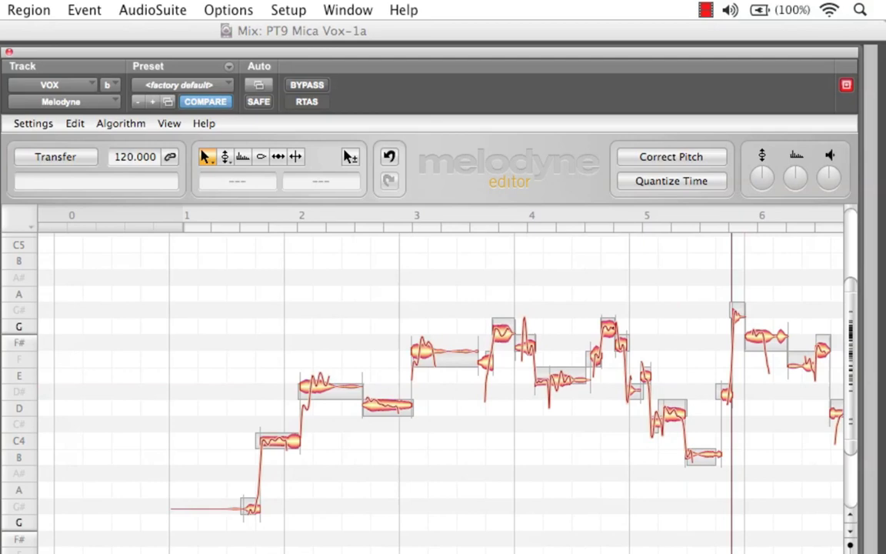
pyautogui.hscroll(3, 438, 384)
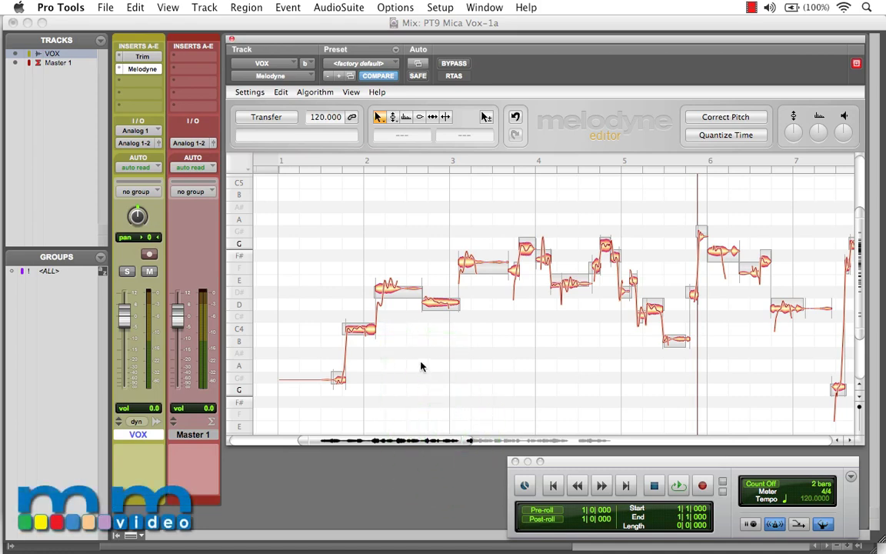
# - Drag the horizontal scrollbar's right edge rightward to show bars 1 through 14
pyautogui.moveTo(469, 440); pyautogui.dragTo(634, 439)
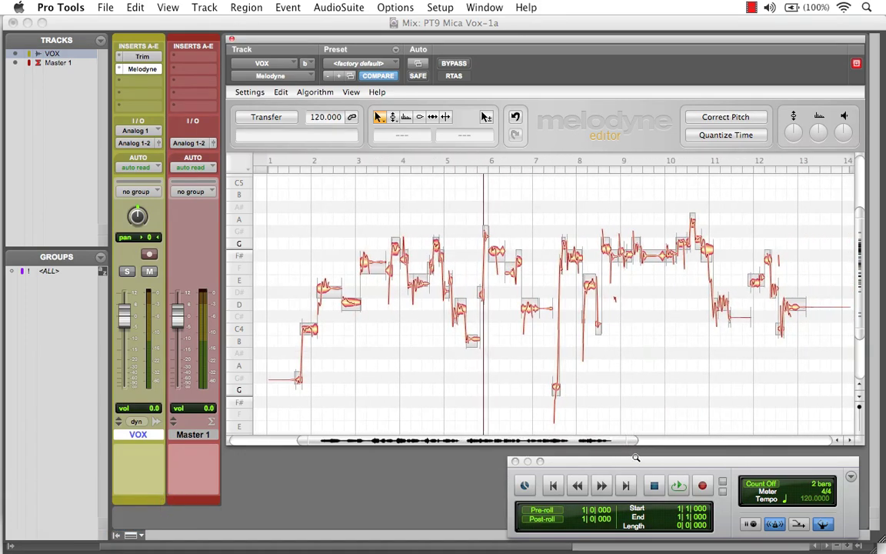